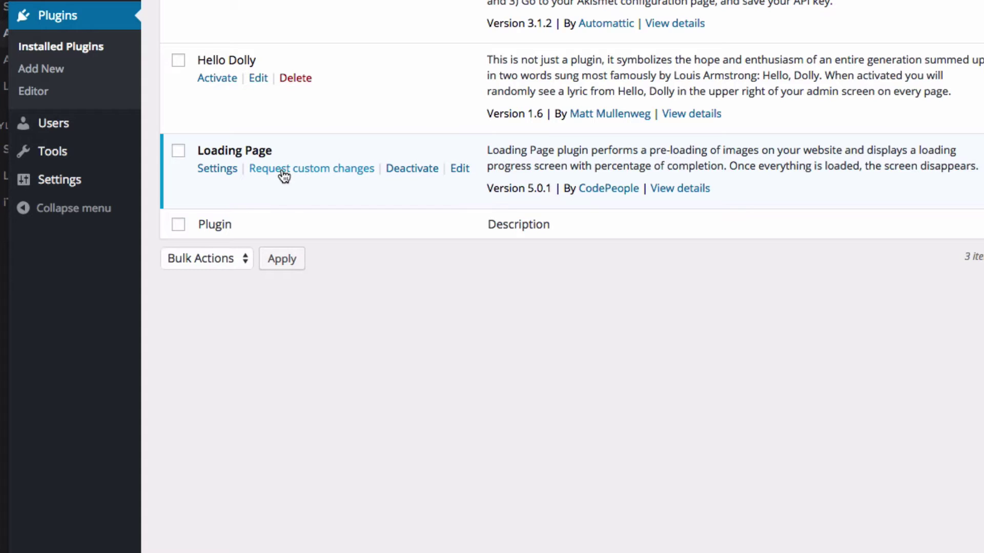
# In Loading Page settings, set 'Display loading screen in' to homepage only.
pyautogui.click(214, 173)
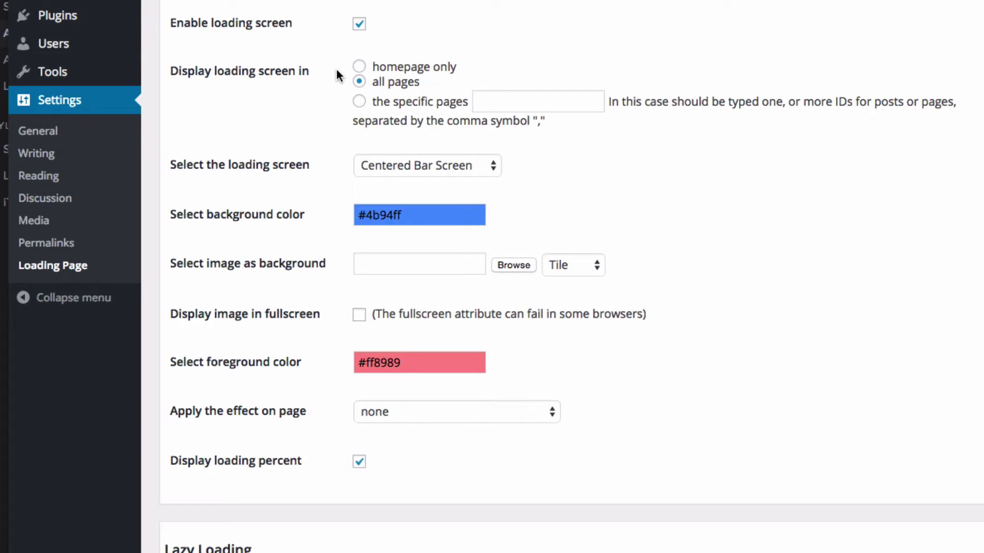
pyautogui.click(359, 67)
# Try Bar Screen as the loading screen style and look over its preview.
pyautogui.click(367, 164)
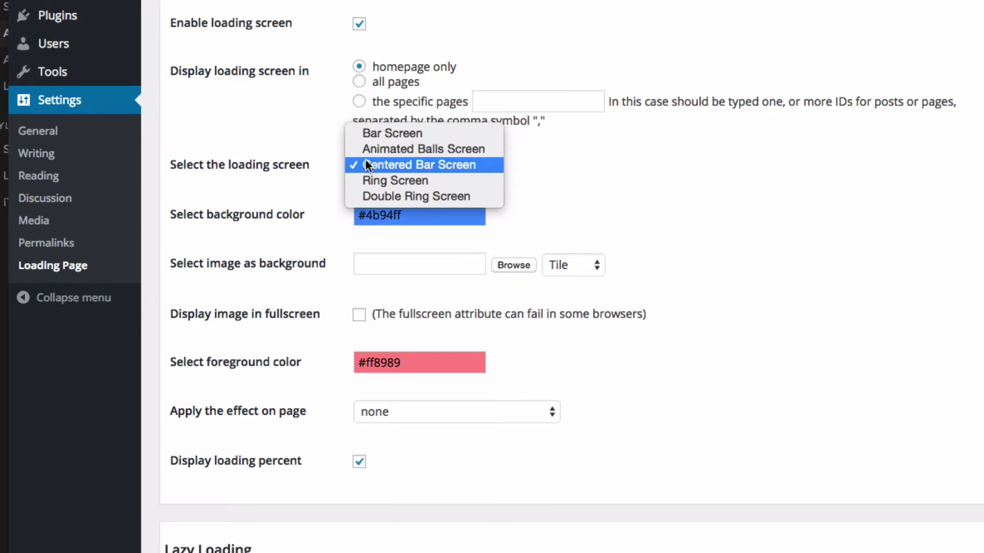
pyautogui.click(364, 133)
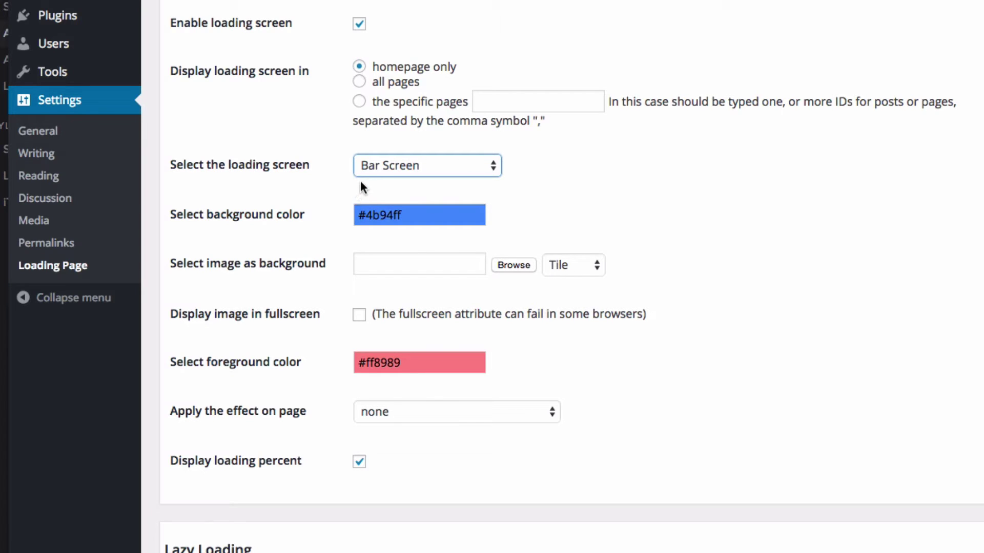
pyautogui.click(376, 166)
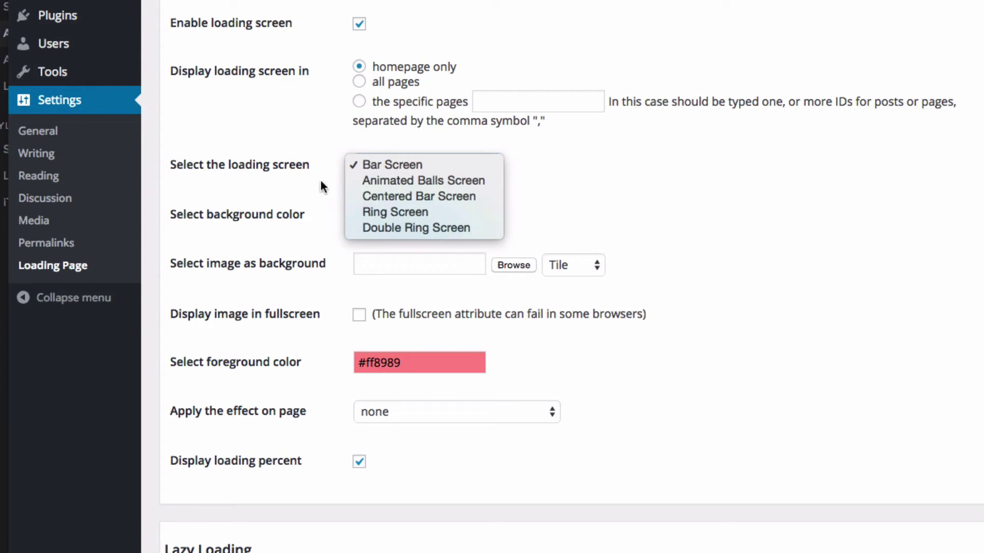
pyautogui.click(321, 163)
pyautogui.scroll(-5, 321, 169)
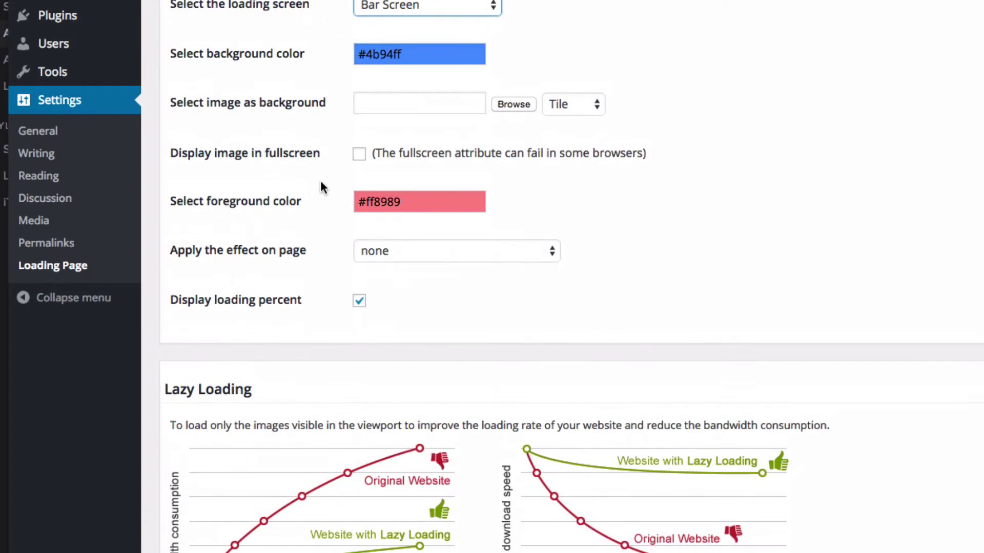
pyautogui.scroll(-1, 398, 248)
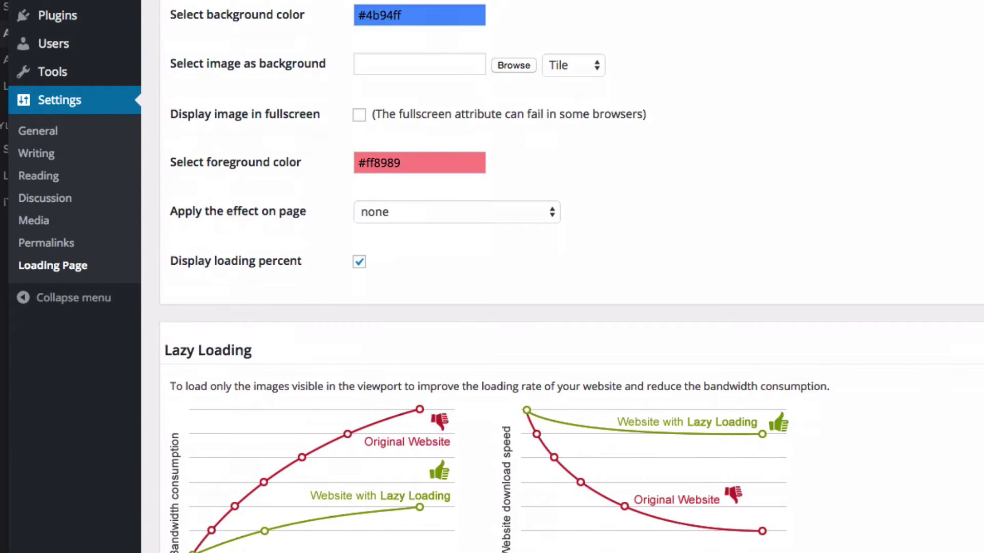
pyautogui.scroll(7, 318, 185)
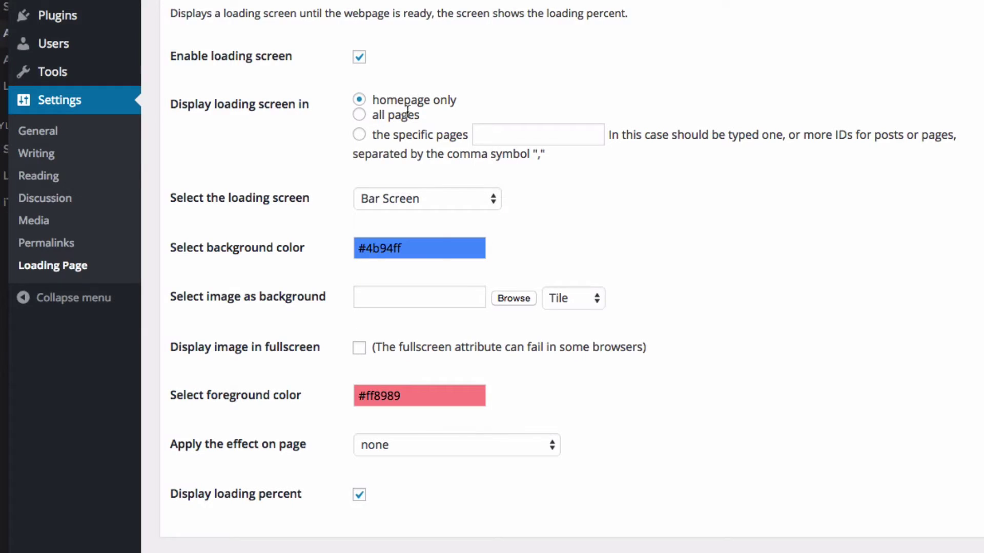
# Choose Animated Balls Screen as the loading screen and dismiss the Canvas alert.
pyautogui.click(437, 201)
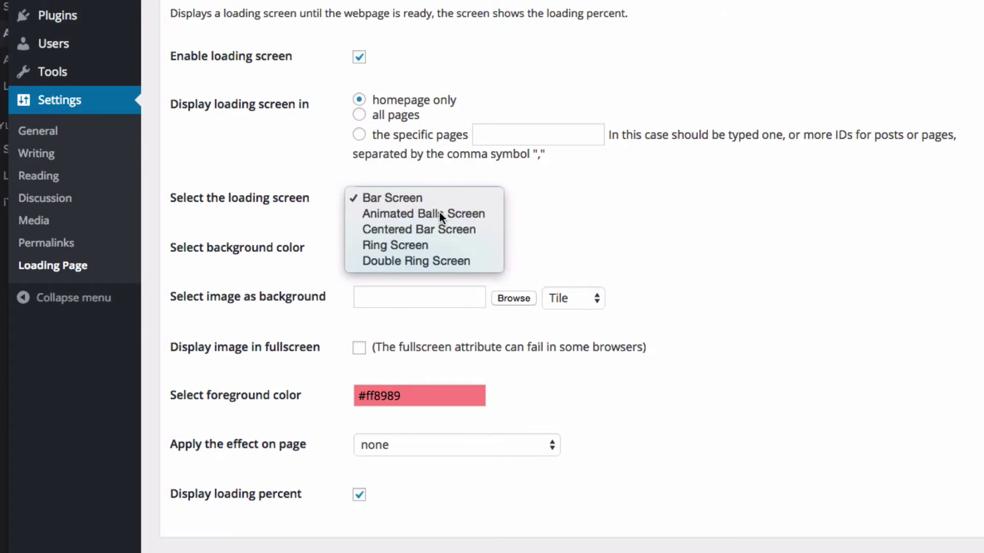
pyautogui.click(439, 212)
pyautogui.click(624, 49)
pyautogui.scroll(-5, 314, 273)
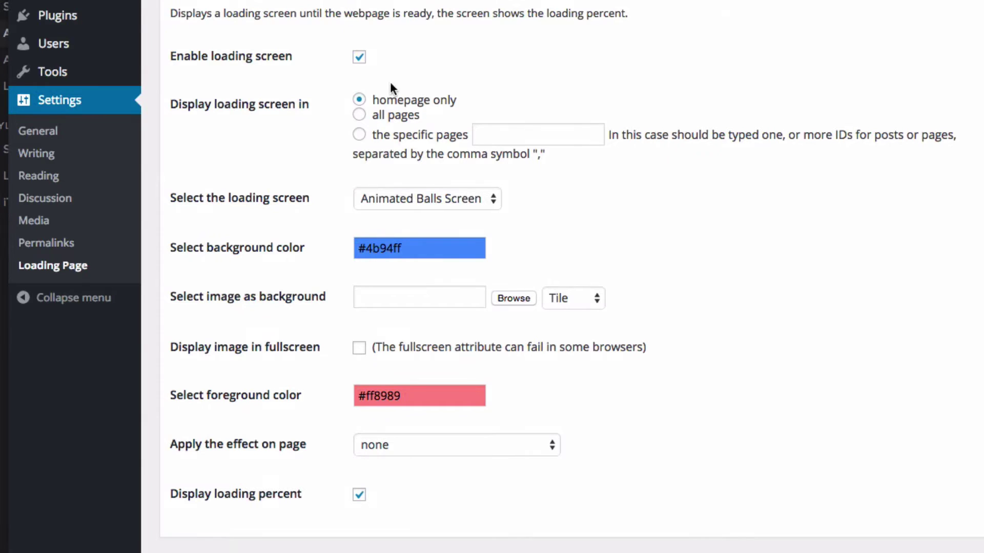
# Preview the Centered Bar Screen, then the Ring Screen loading style.
pyautogui.click(408, 197)
pyautogui.click(419, 213)
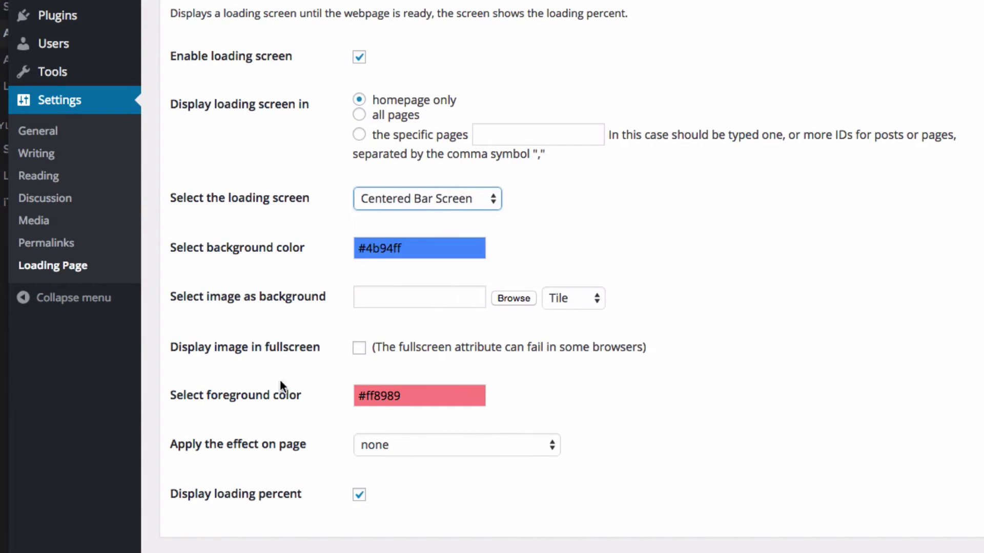
pyautogui.scroll(-5, 233, 513)
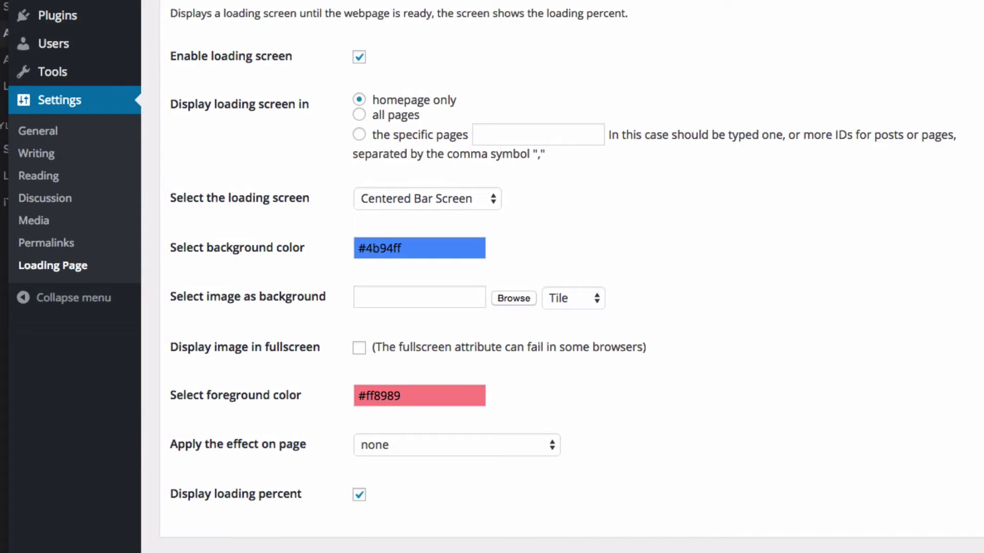
pyautogui.click(396, 200)
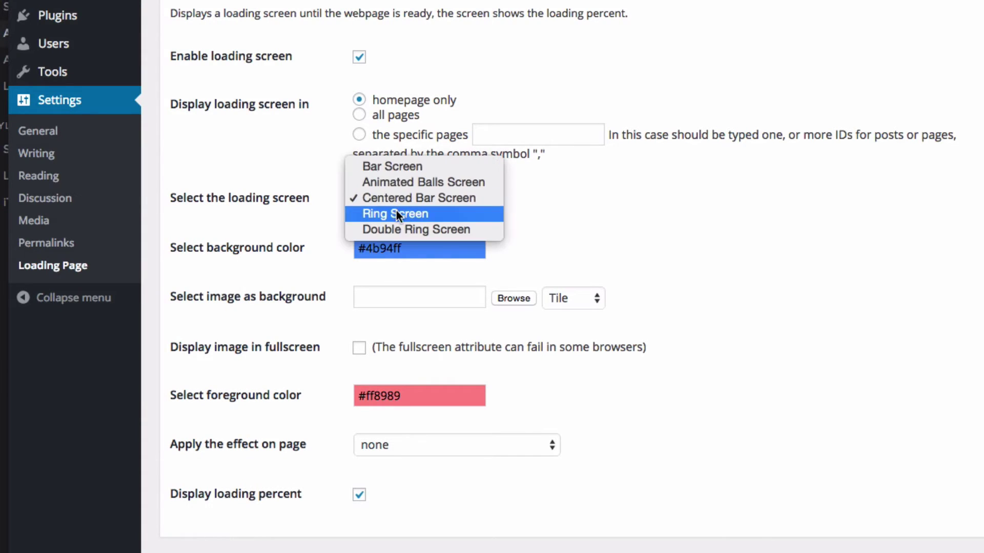
pyautogui.click(396, 211)
pyautogui.press('Return')
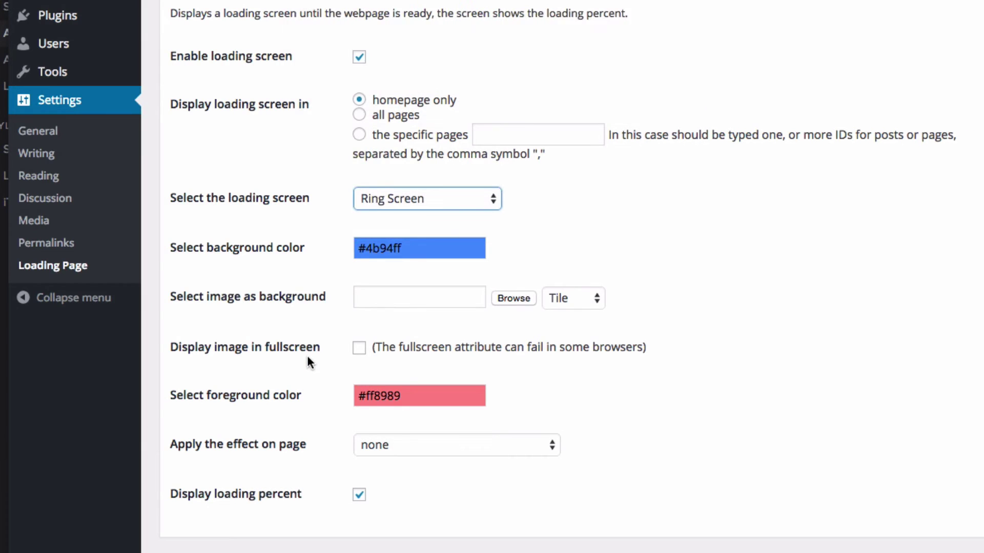
pyautogui.scroll(-5, 306, 355)
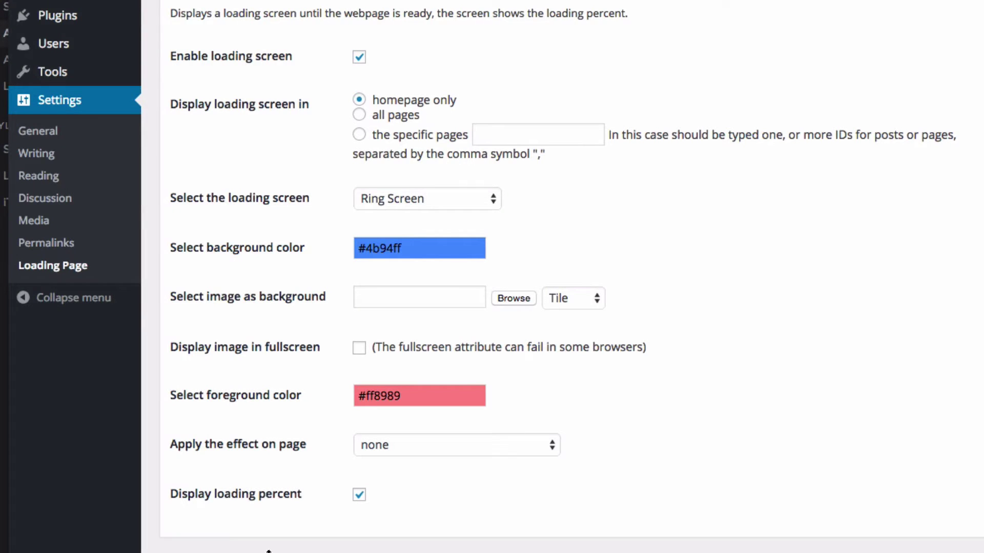
# Select Double Ring Screen as the loading screen and dismiss the alert.
pyautogui.click(403, 200)
pyautogui.click(401, 214)
pyautogui.press('Return')
pyautogui.scroll(-5, 250, 534)
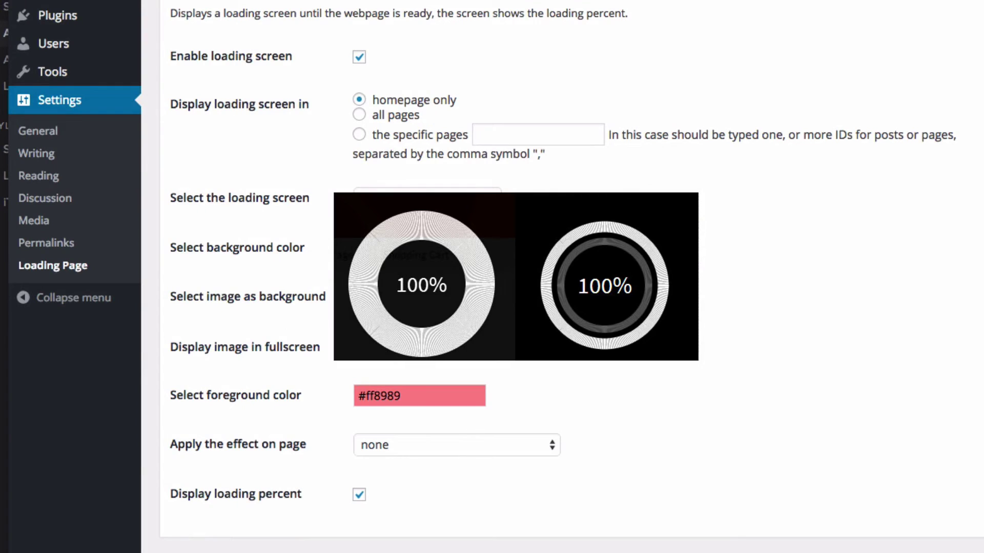
# Return to Animated Balls Screen and set the background colour to yellow #ffed4b.
pyautogui.click(450, 191)
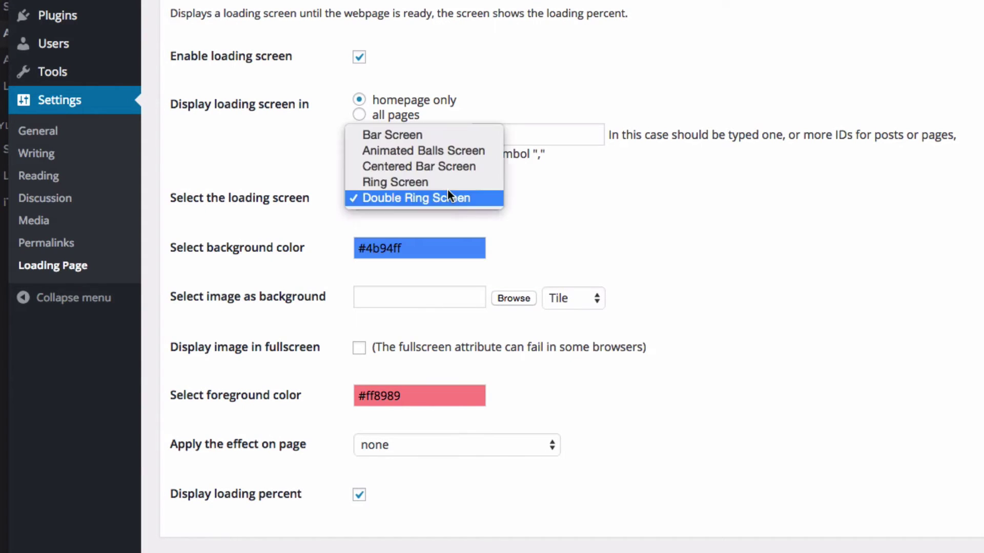
pyautogui.click(412, 238)
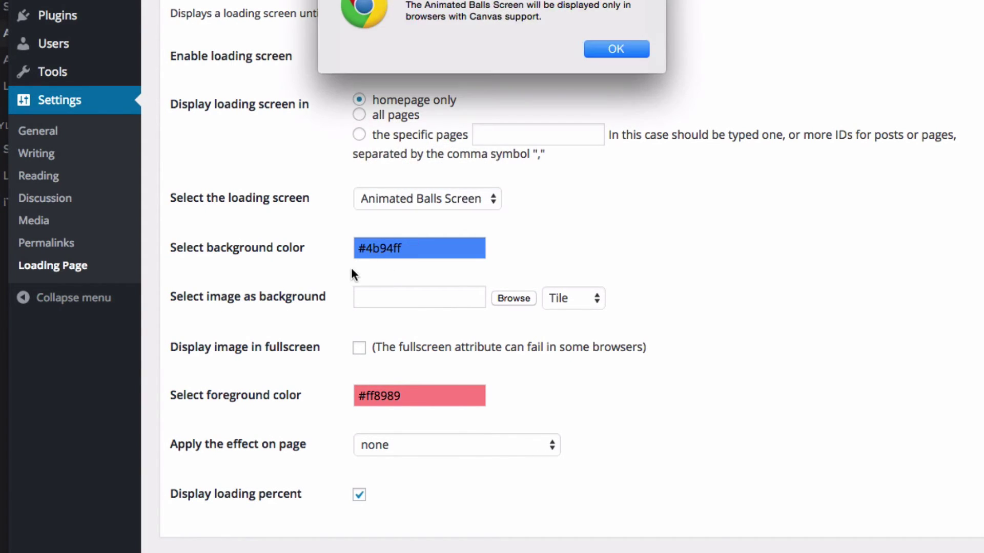
pyautogui.press('Return')
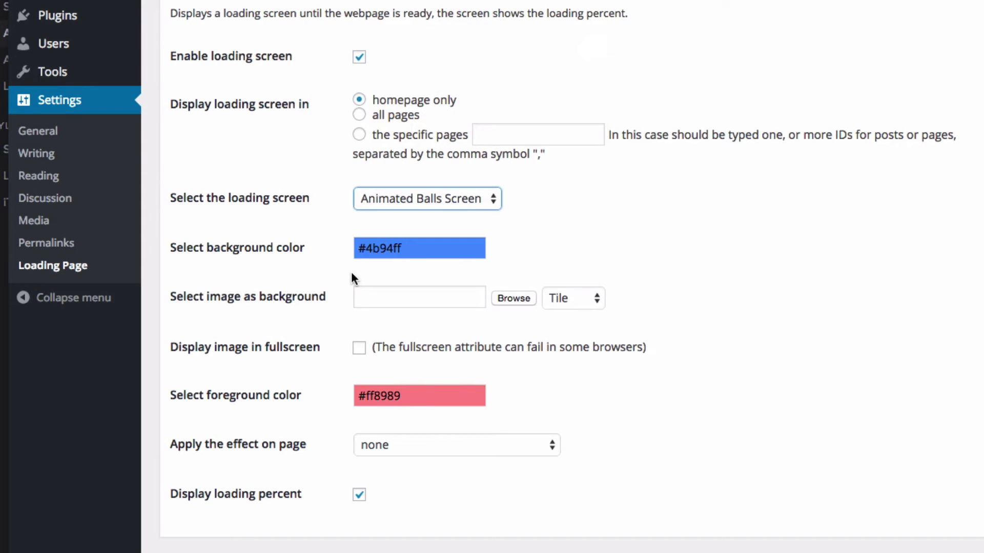
pyautogui.click(367, 247)
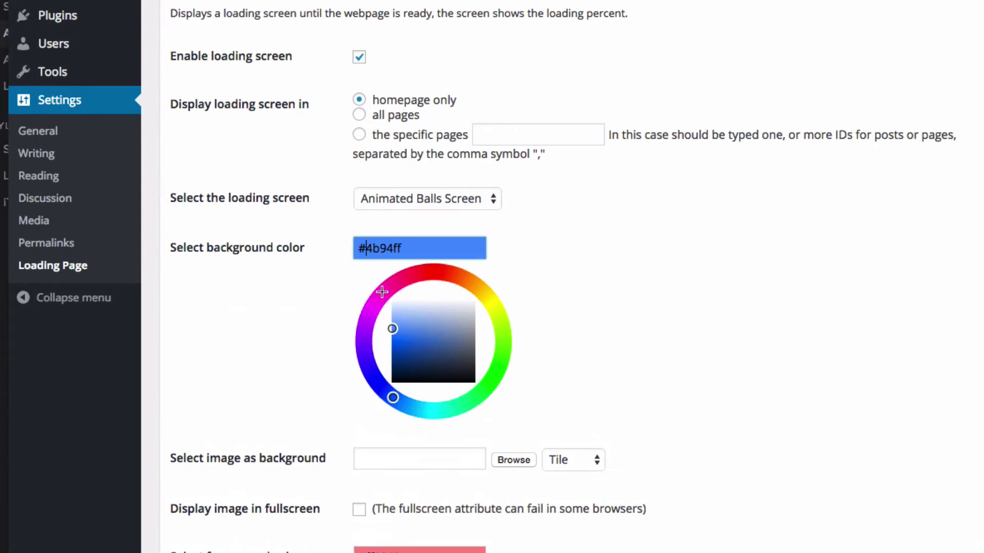
pyautogui.moveTo(383, 306); pyautogui.dragTo(488, 299)
pyautogui.scroll(-3, 588, 334)
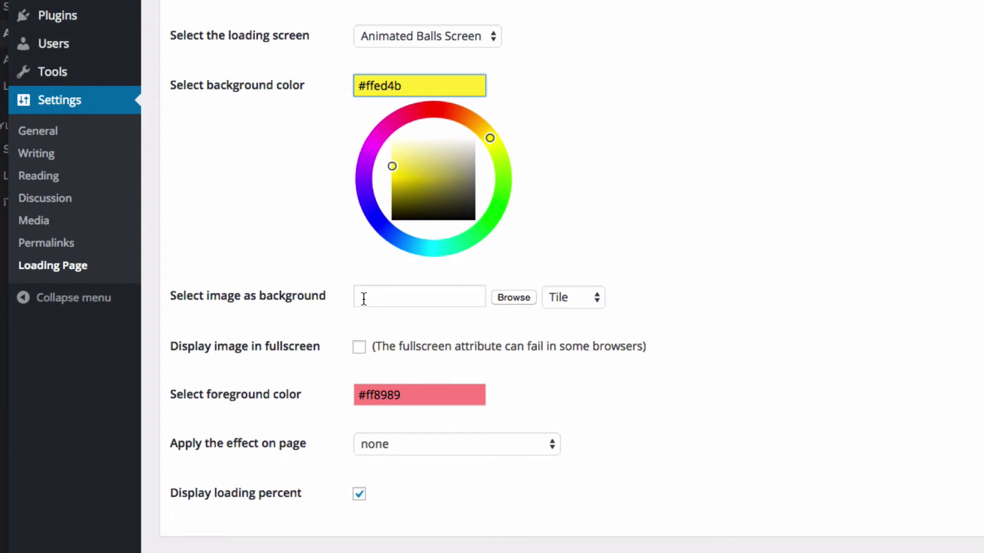
# Set the loading screen foreground colour to gray #c1c1c1.
pyautogui.click(373, 397)
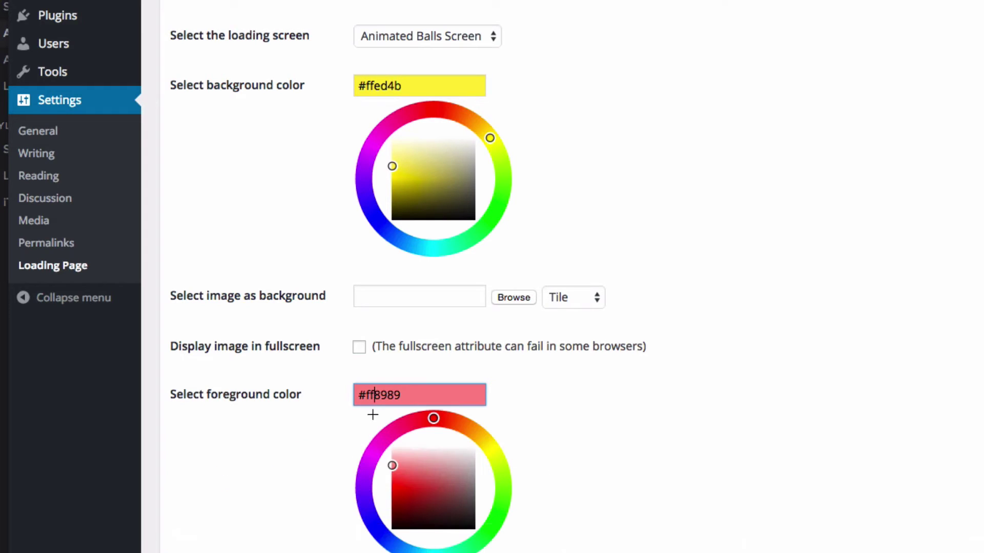
pyautogui.click(446, 446)
pyautogui.moveTo(444, 443)
pyautogui.mouseDown()
pyautogui.moveTo(442, 462)
pyautogui.moveTo(475, 466)
pyautogui.mouseUp()
pyautogui.click(619, 424)
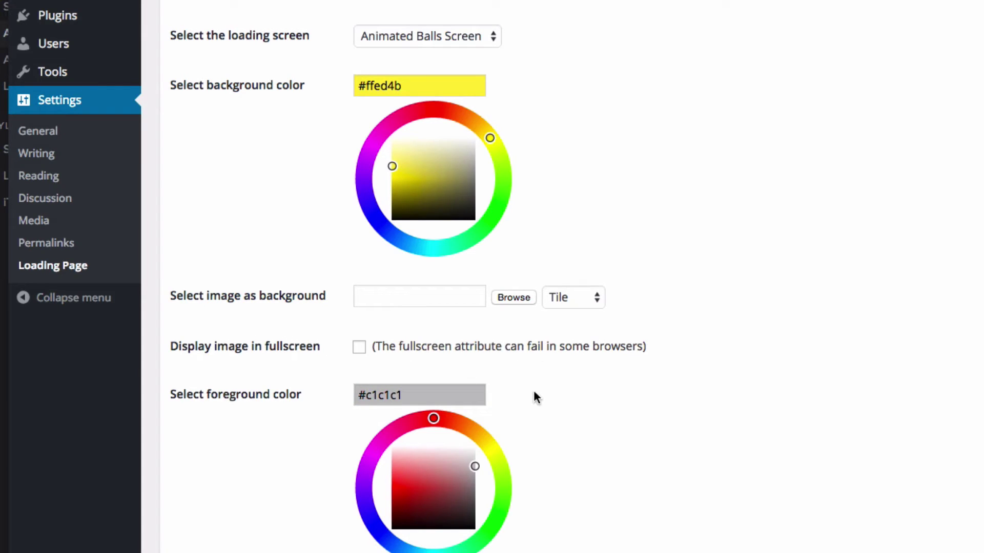
pyautogui.scroll(-6, 534, 392)
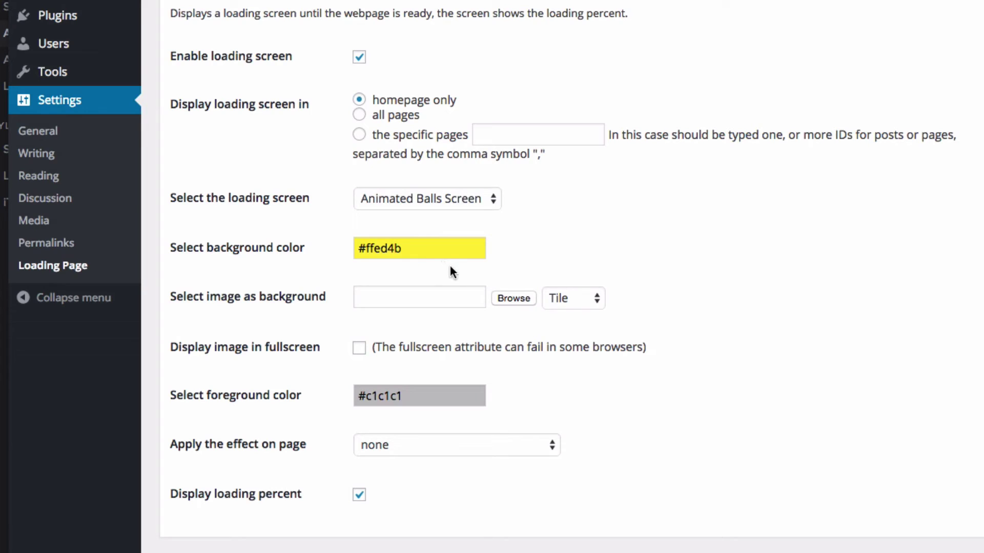
# Try collapseIn and then risingFromBottom as the page entry effect.
pyautogui.click(482, 448)
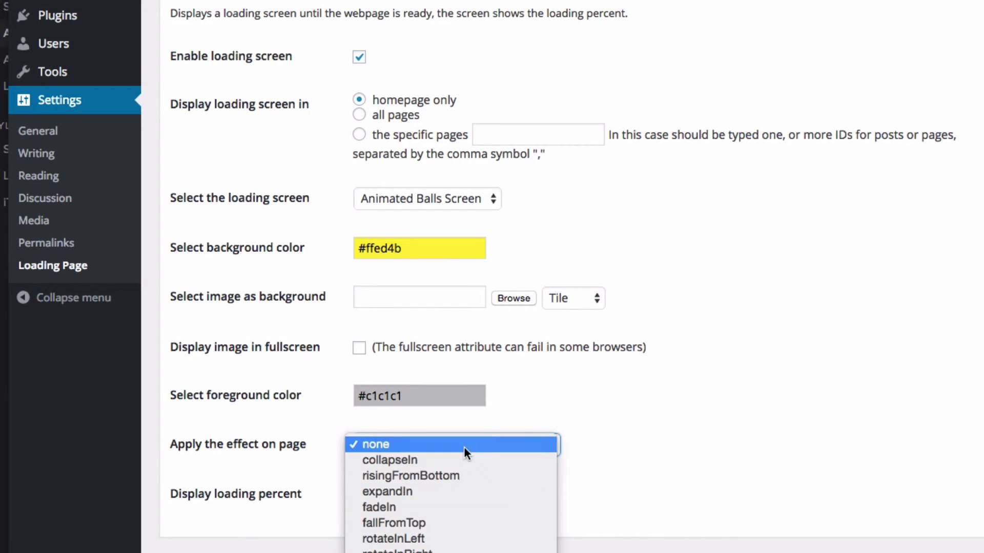
pyautogui.click(462, 461)
pyautogui.scroll(-5, 263, 518)
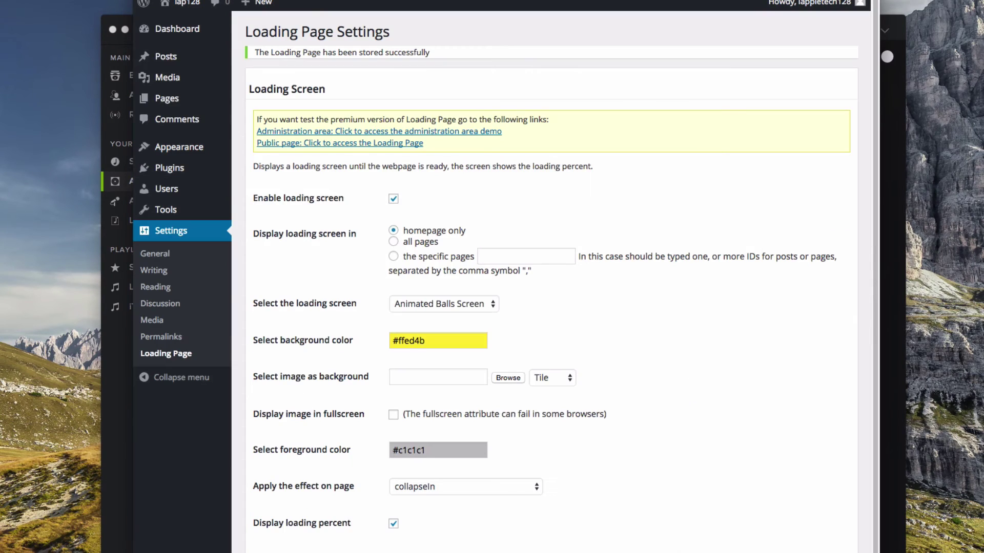
pyautogui.click(407, 490)
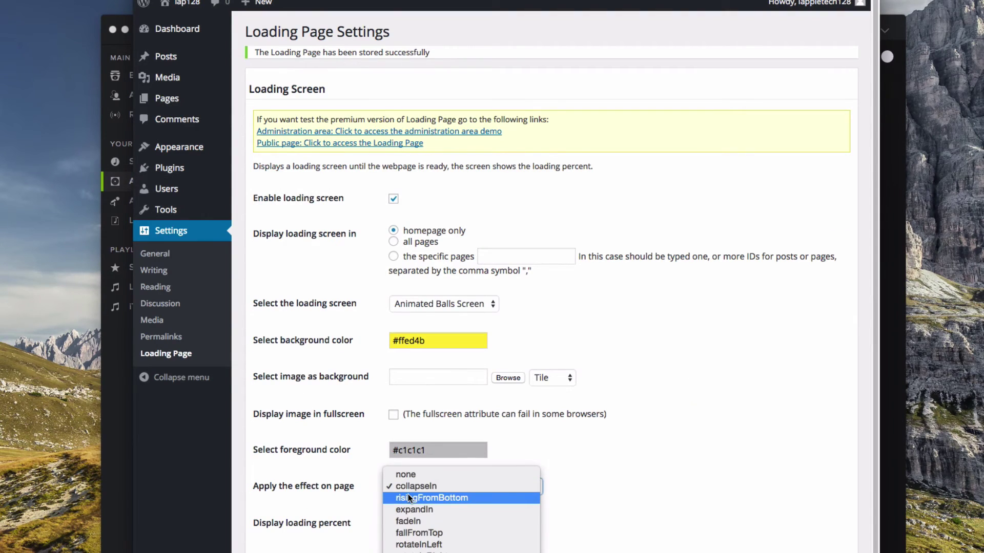
pyautogui.click(408, 494)
pyautogui.scroll(-5, 511, 464)
pyautogui.click(511, 465)
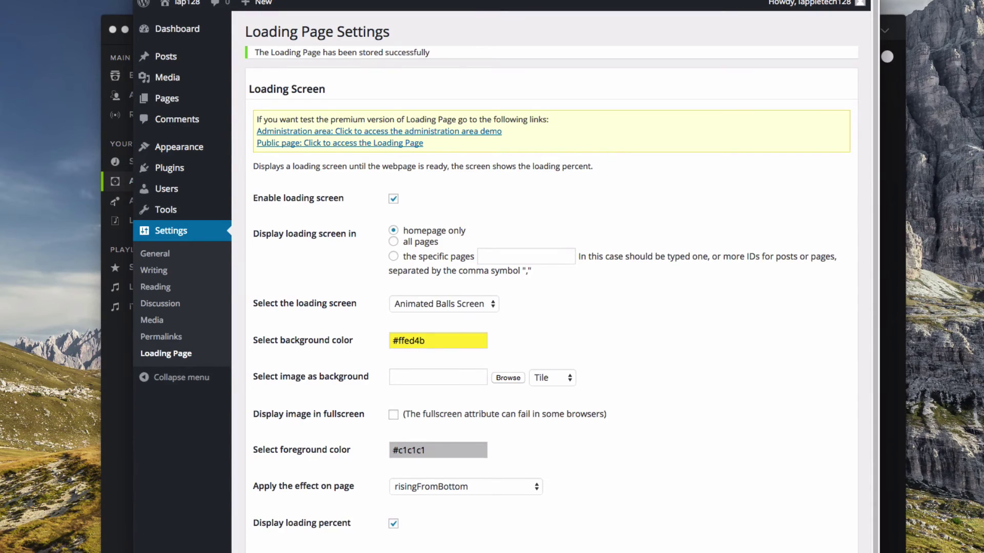
# Pick expandIn as the page entry effect and save the settings.
pyautogui.click(440, 487)
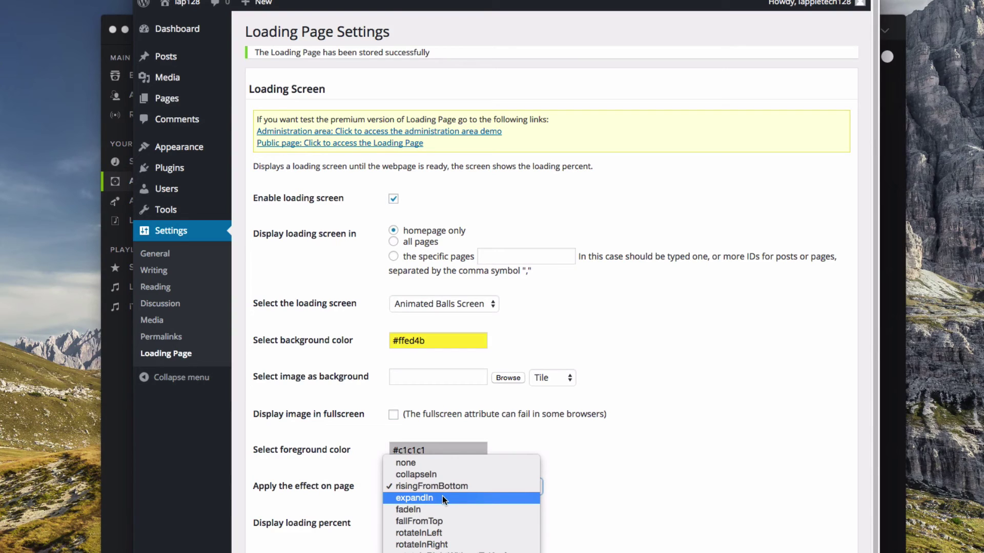
pyautogui.click(442, 496)
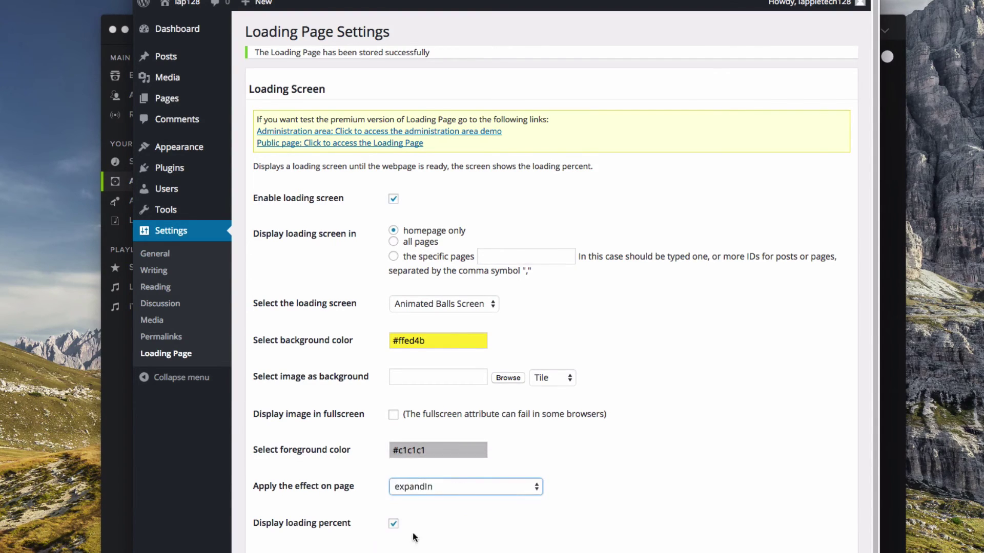
pyautogui.scroll(-4, 443, 496)
pyautogui.press('Return')
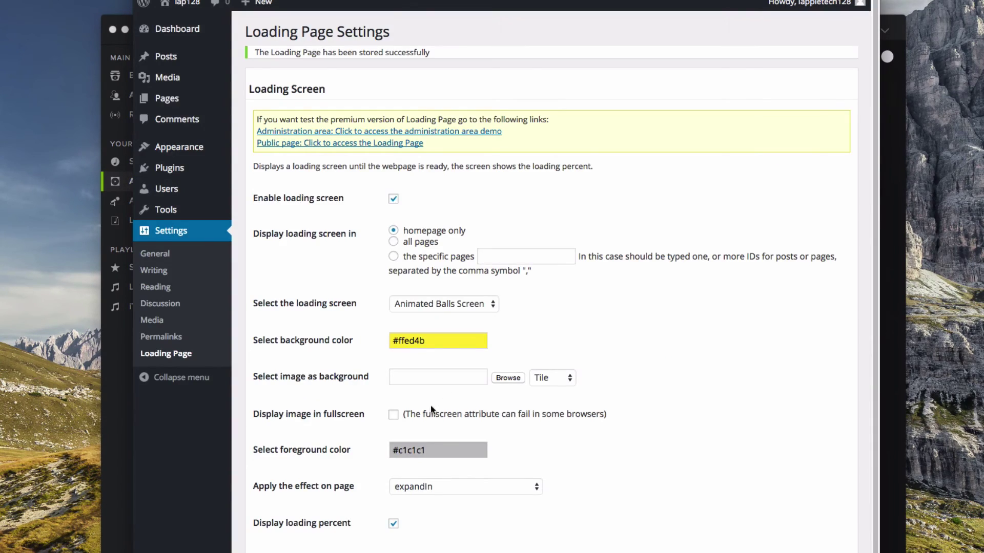
# Open the 'Apply the effect on page' list to choose whirlIn.
pyautogui.click(423, 487)
pyautogui.scroll(-5, 375, 525)
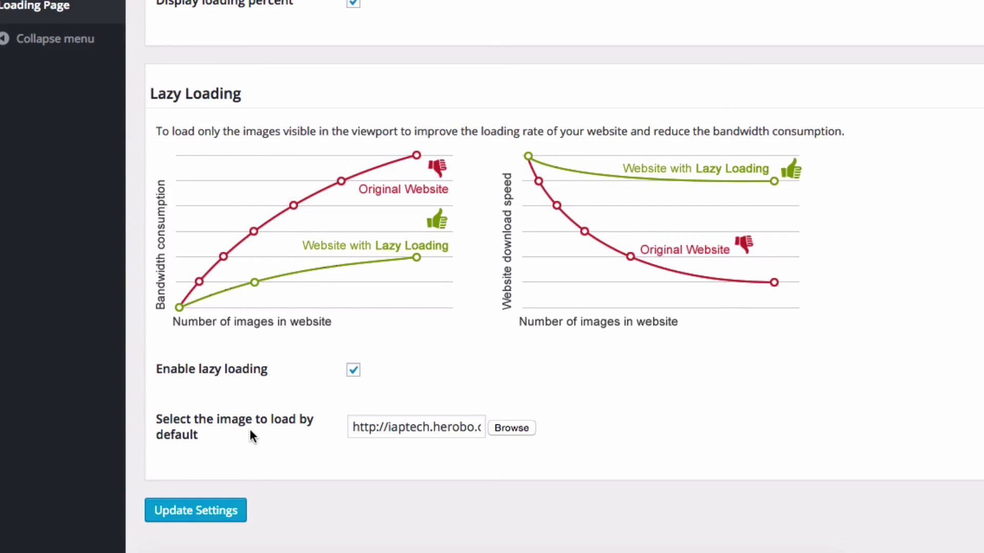
pyautogui.scroll(1, 272, 412)
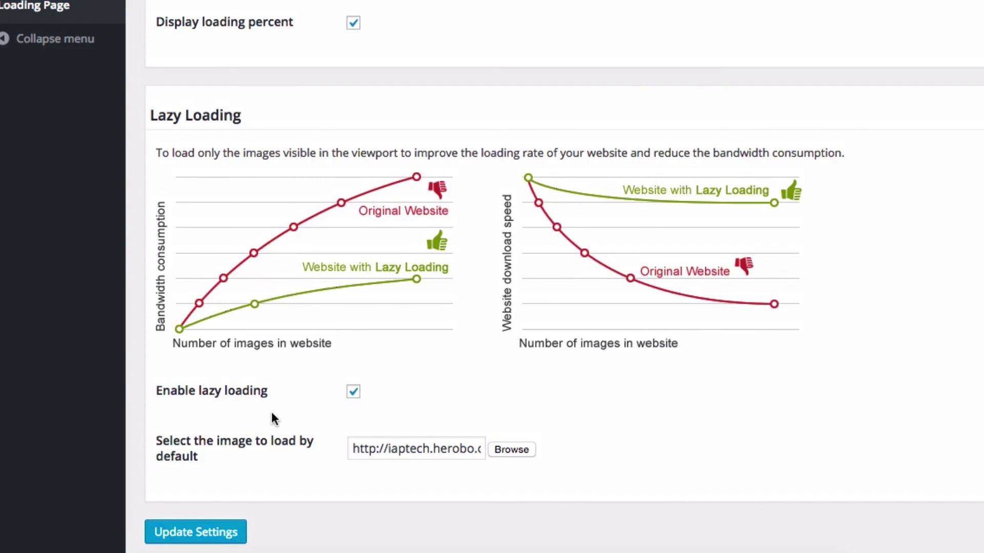
pyautogui.scroll(5, 308, 246)
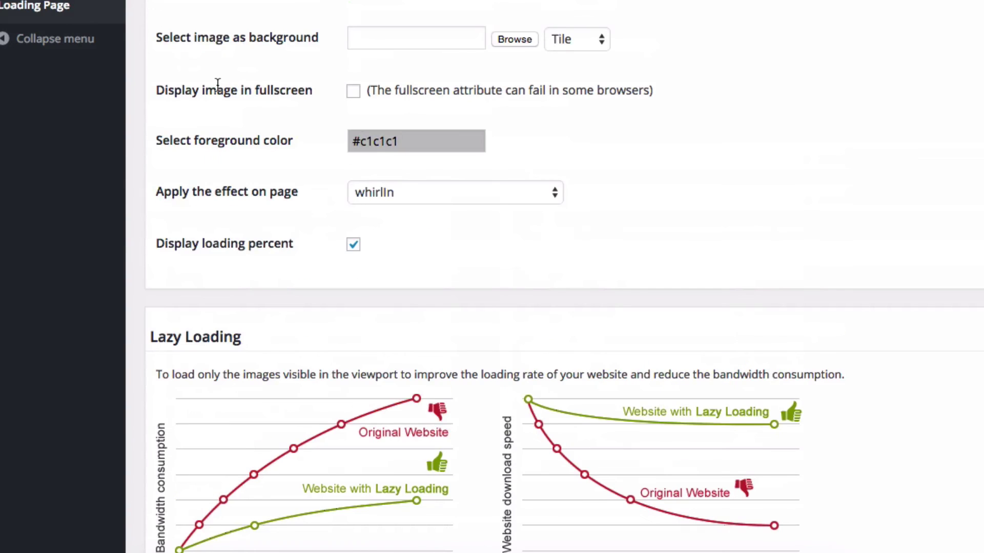